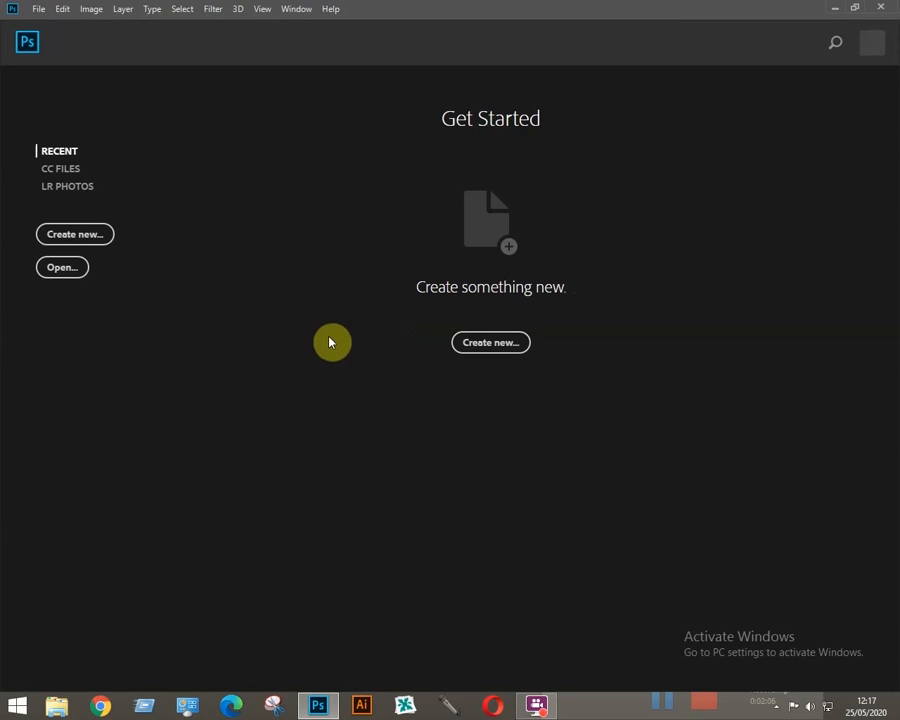
- Open the photo 26.jpg and show the end of the Actions list
left_click(62, 268)
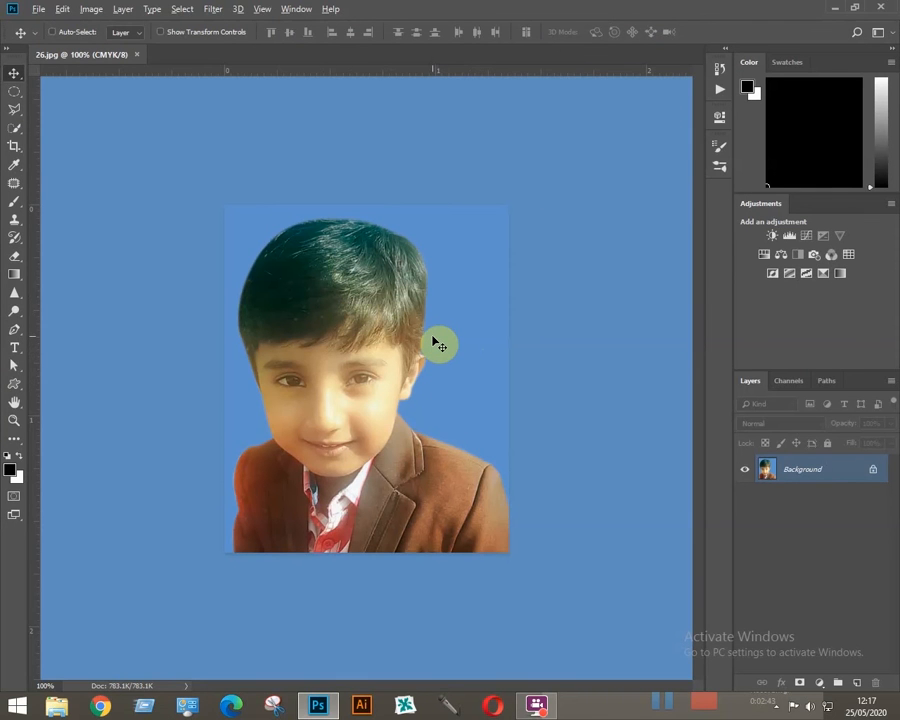
key("alt+F9")
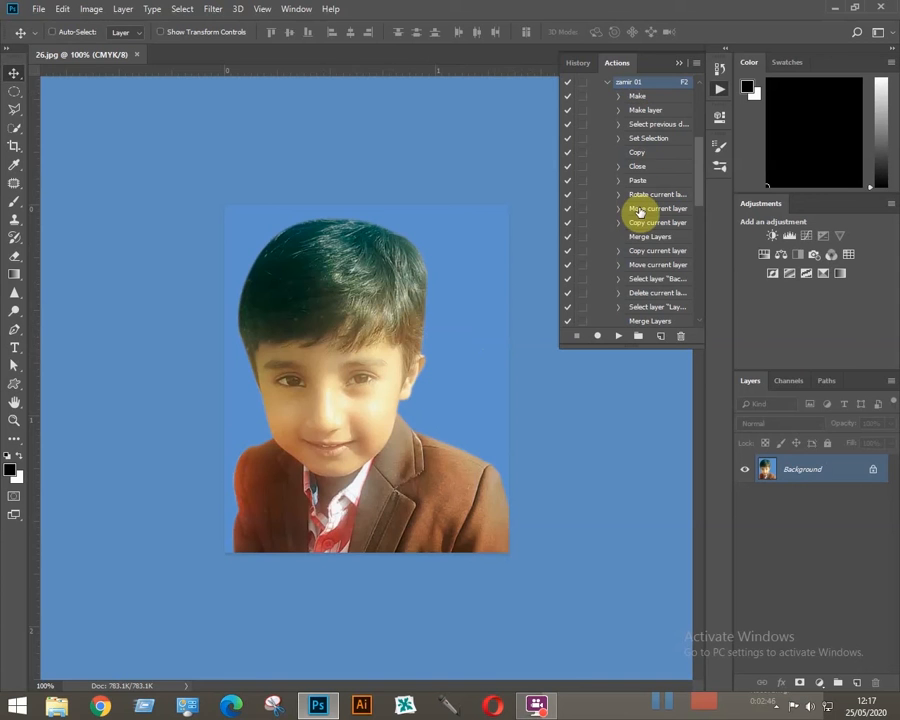
left_click(296, 10)
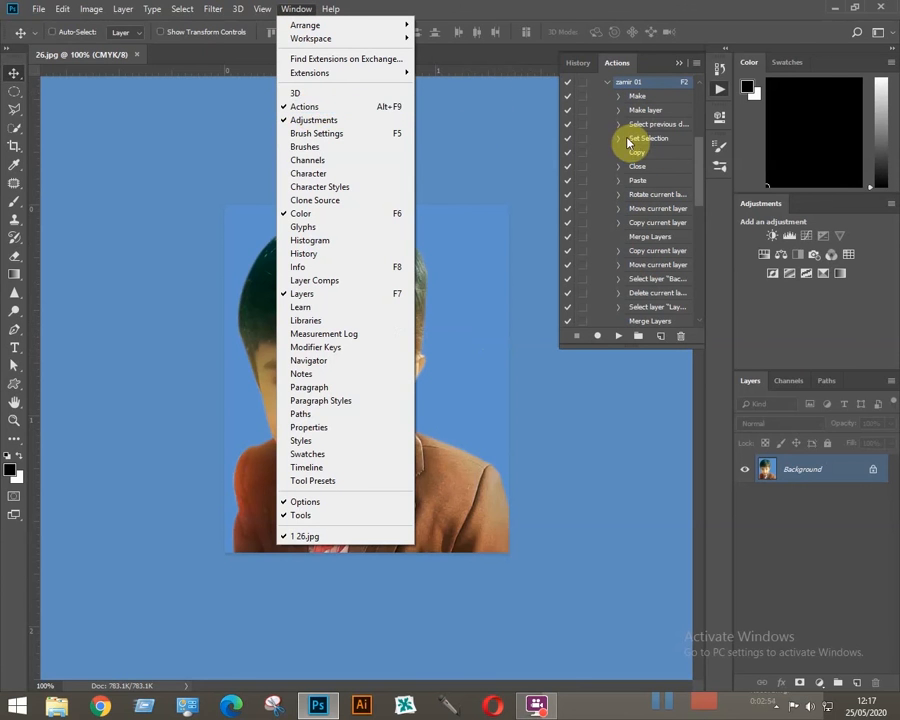
left_click(629, 6)
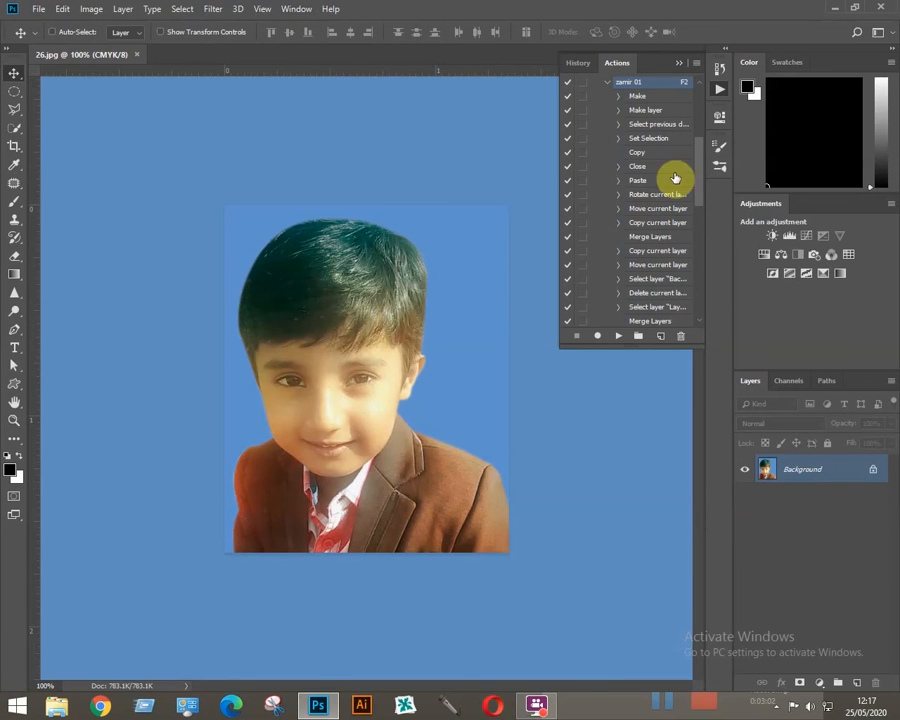
left_click_drag(697, 177, 707, 301)
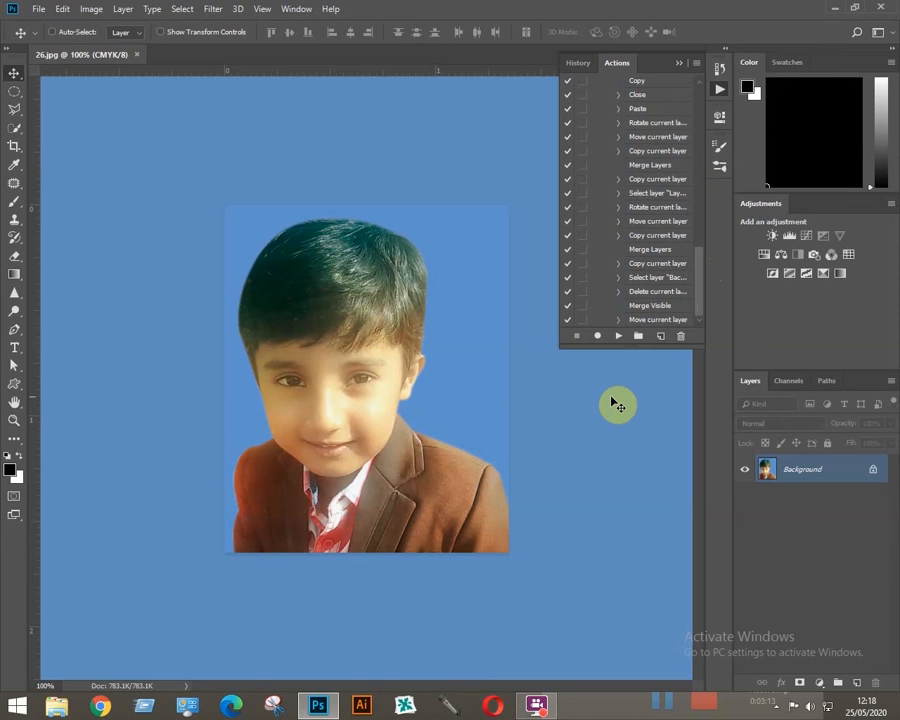
- Create a new action named xxxxxxxxx in Default Actions with function key F5 and no color, and start recording it
left_click(661, 340)
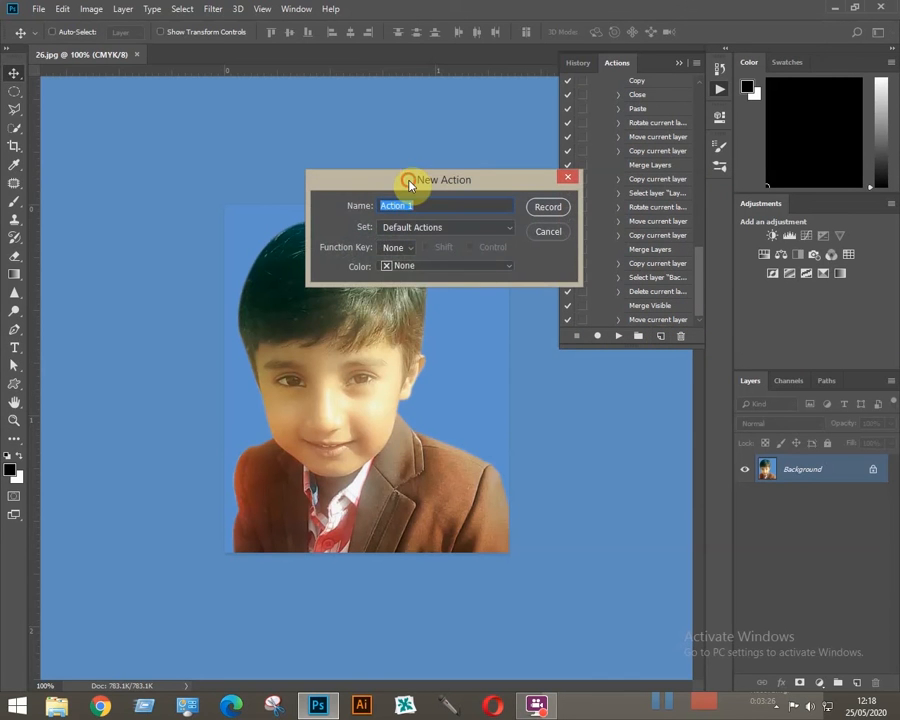
left_click_drag(409, 183, 492, 363)
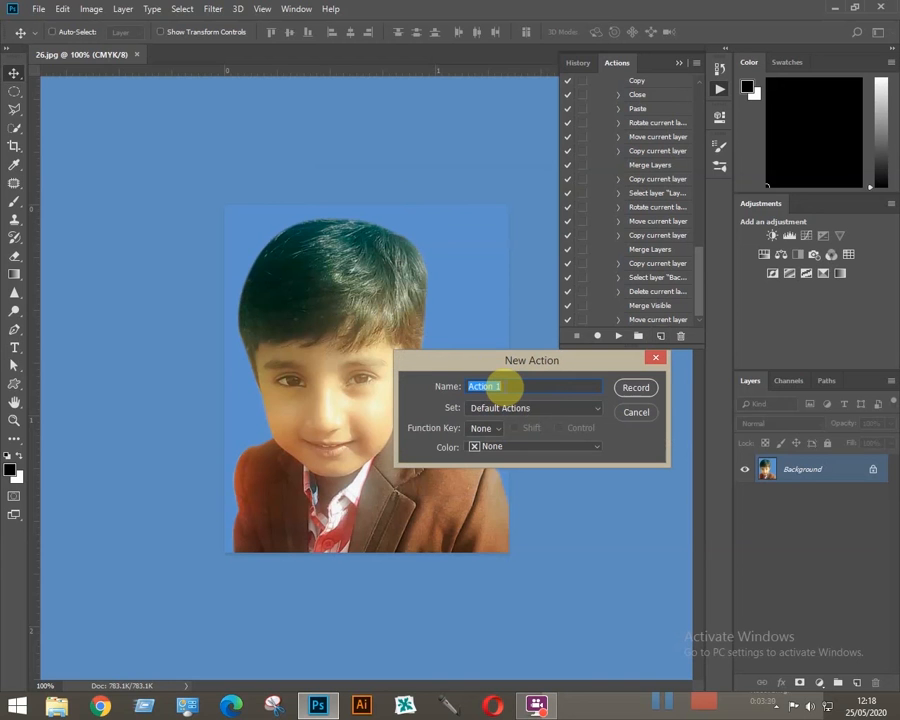
type("xxxxxxxxxx")
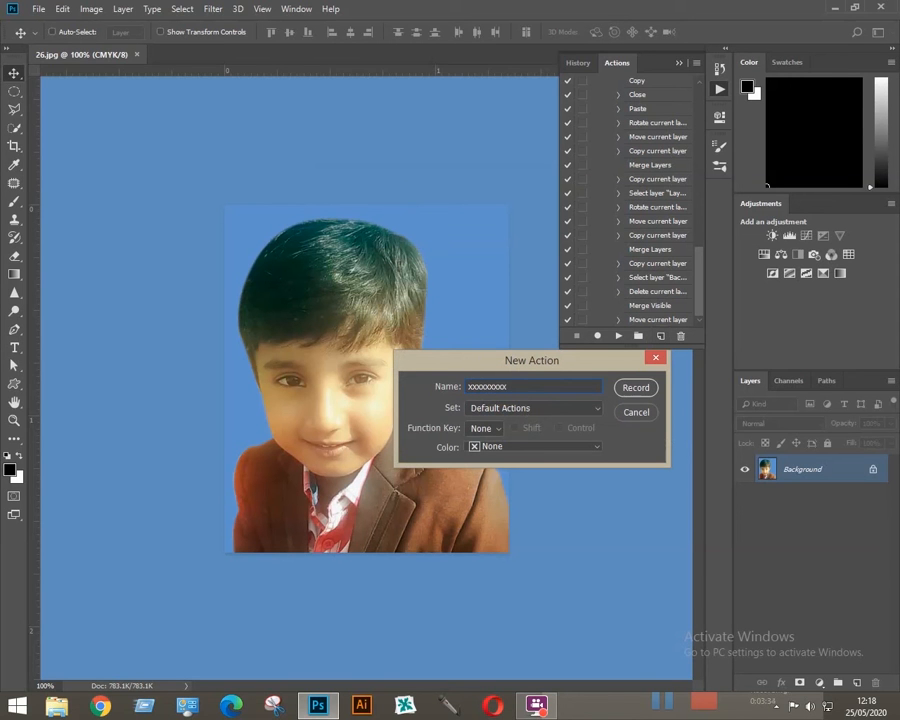
left_click(500, 432)
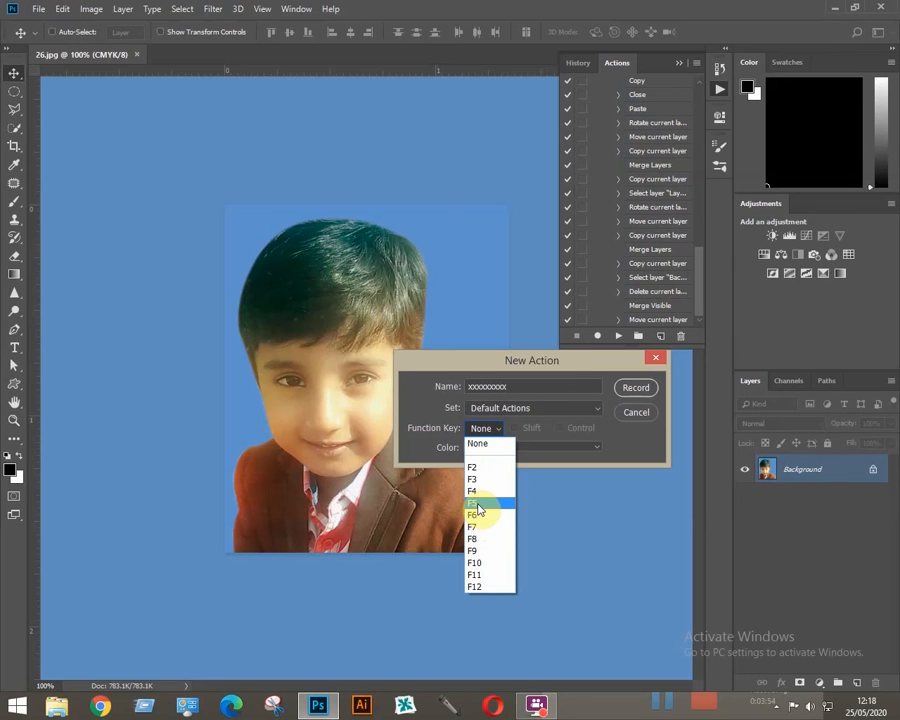
left_click(478, 505)
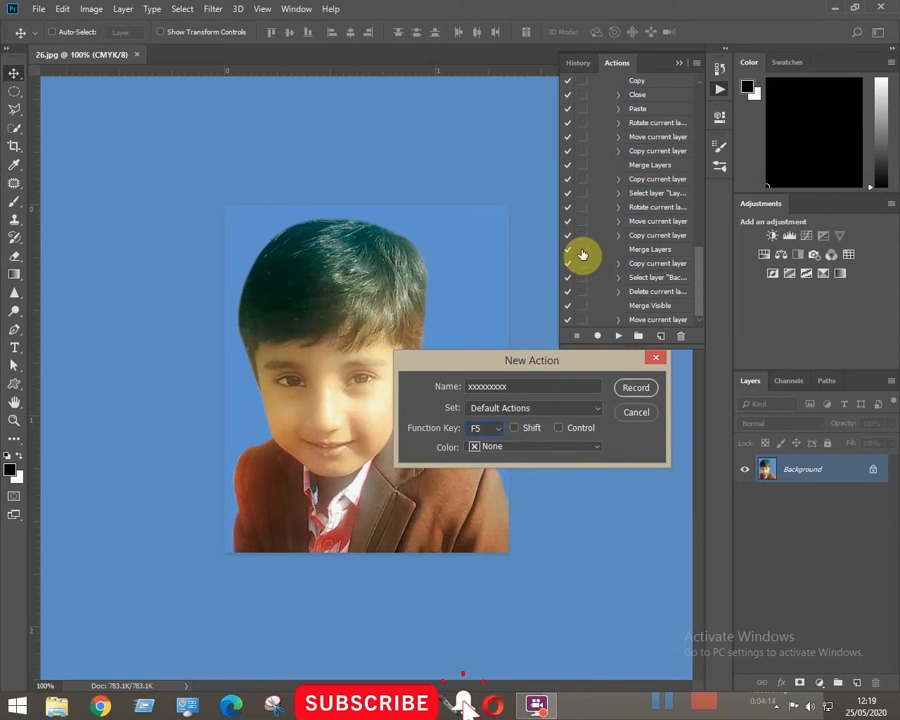
left_click(599, 449)
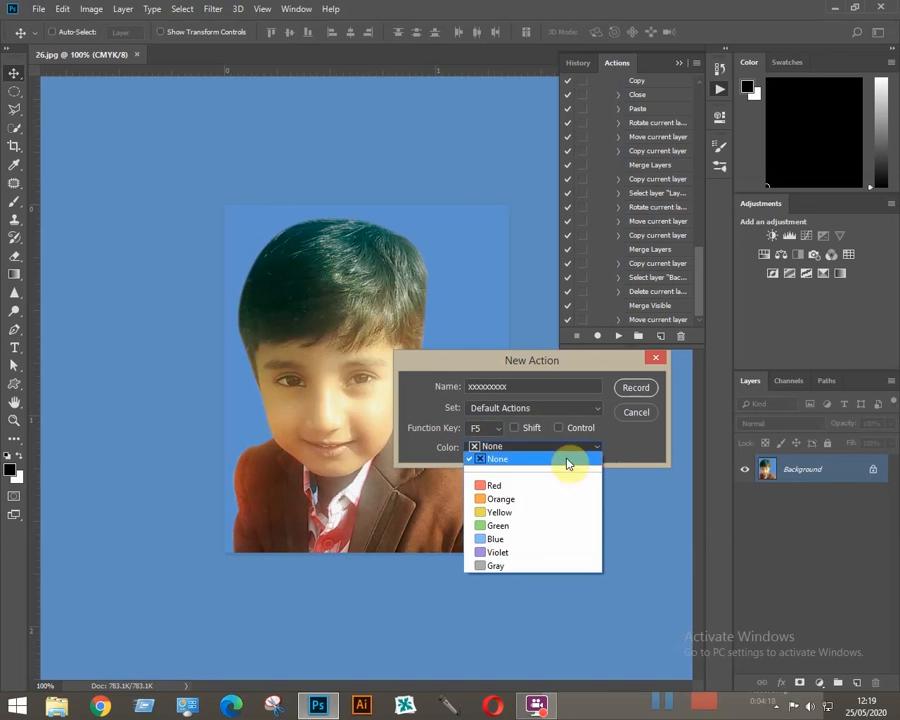
left_click(598, 450)
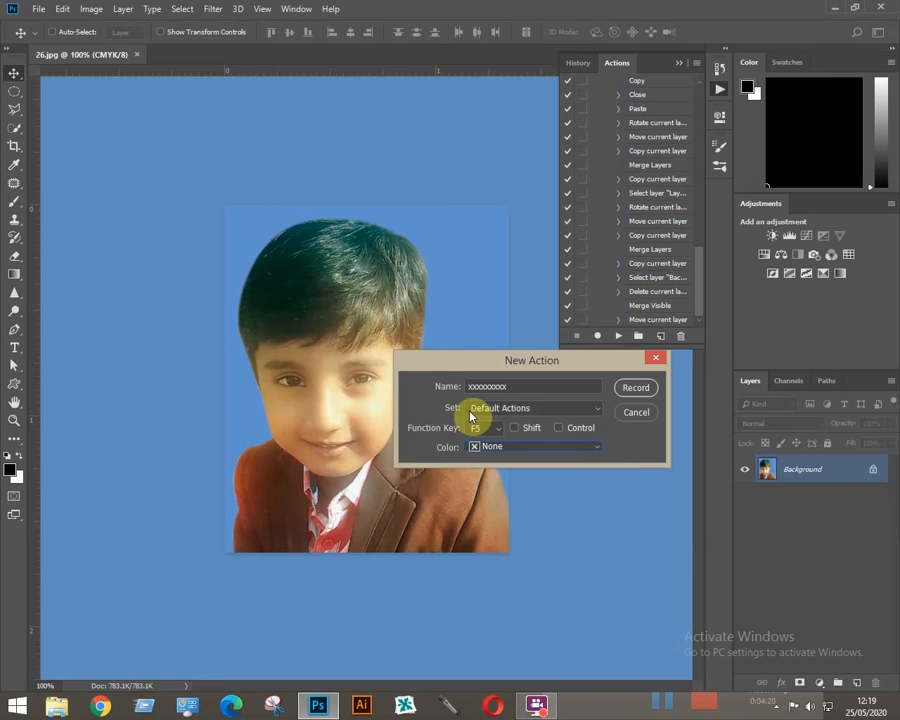
left_click_drag(510, 357, 410, 114)
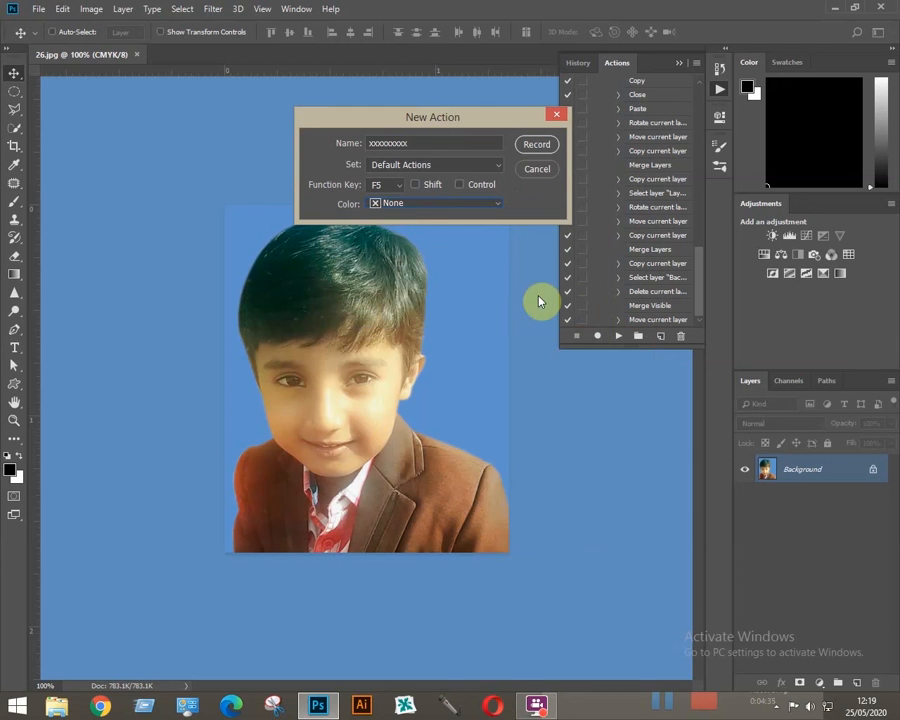
left_click(536, 146)
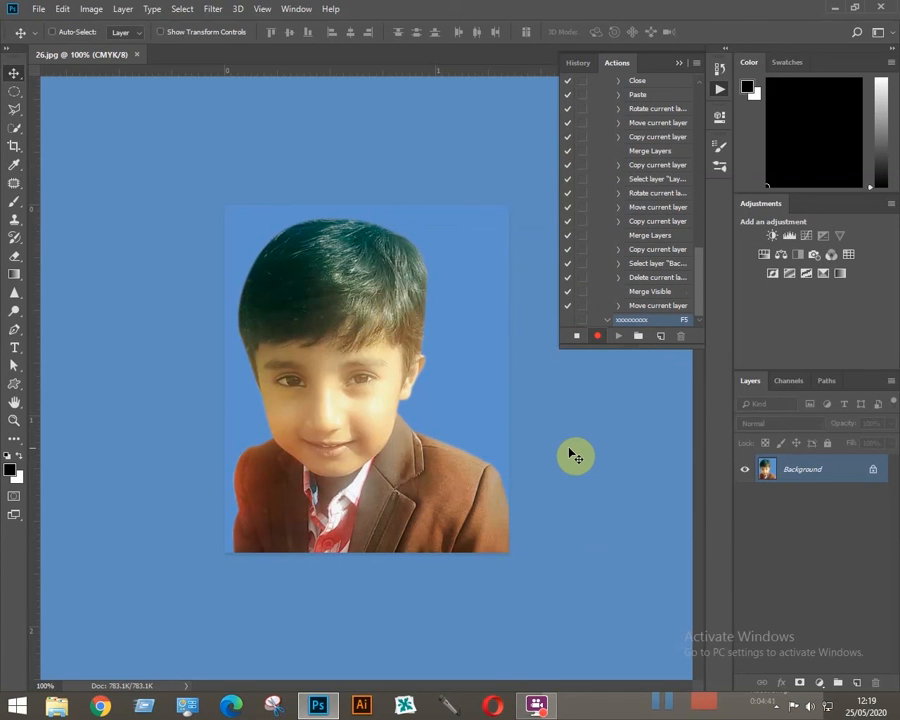
- Create a new document from the Portrait, 4 x 6 photo preset at 300 ppi
key("ctrl+n")
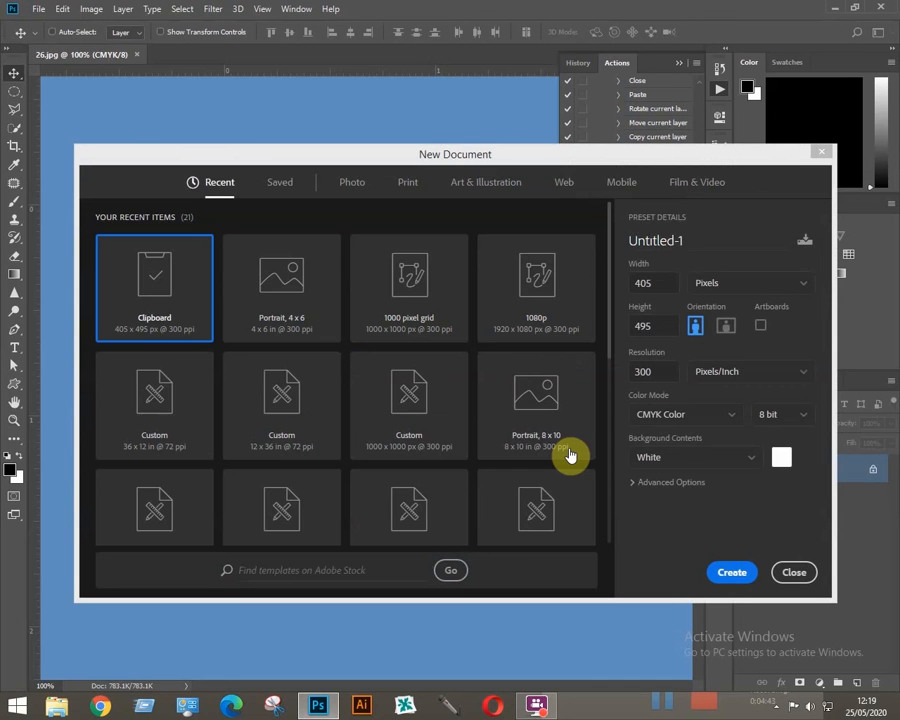
left_click(354, 184)
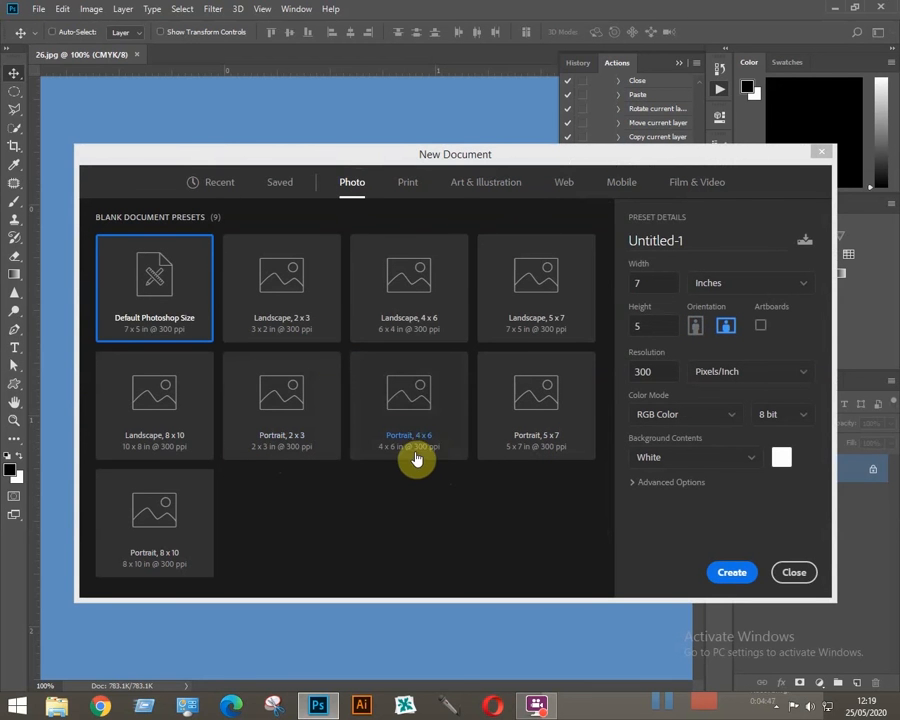
left_click(416, 444)
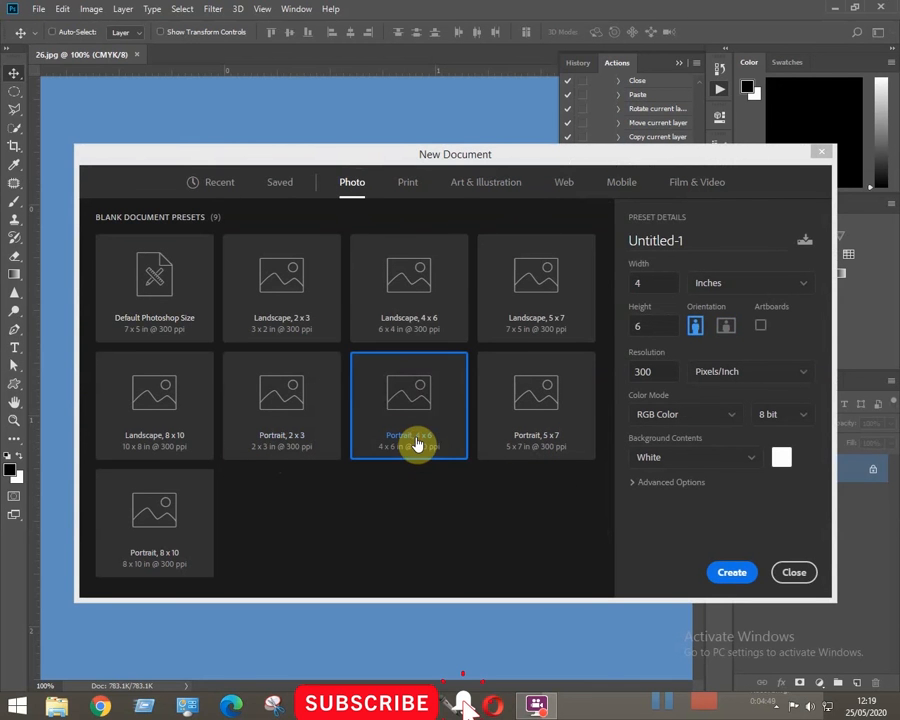
left_click(735, 572)
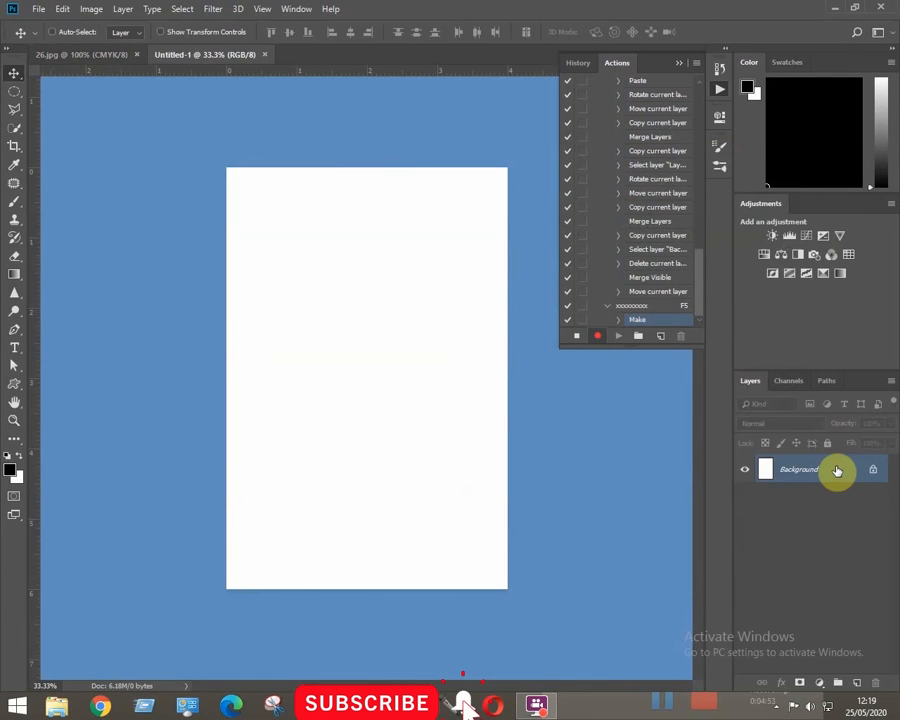
- Convert the new document's background to a regular layer and clear its white fill to transparency, leaving nothing selected
double_click(837, 470)
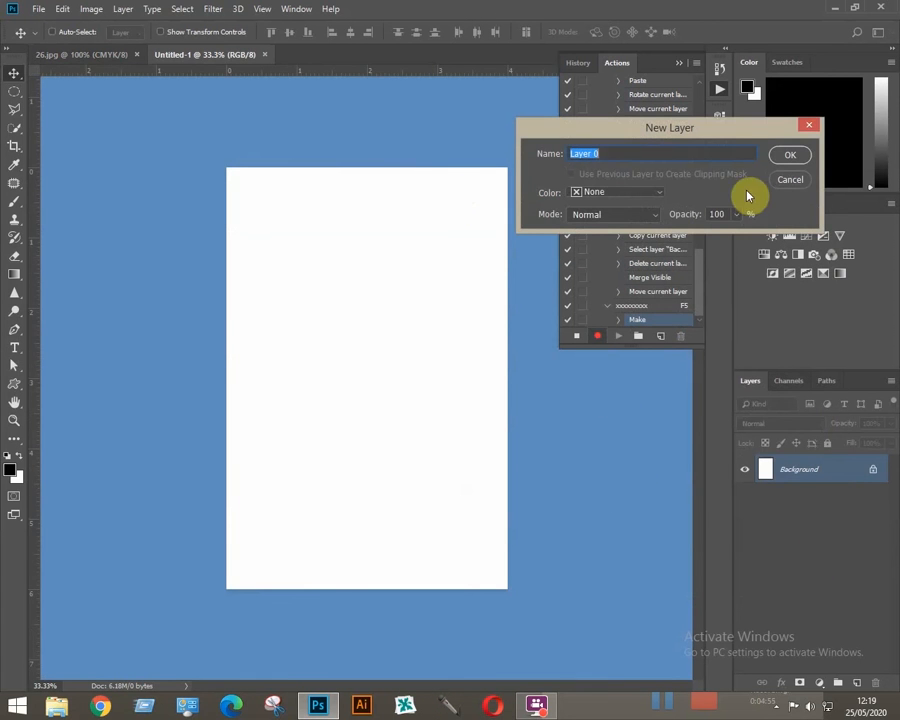
left_click(789, 154)
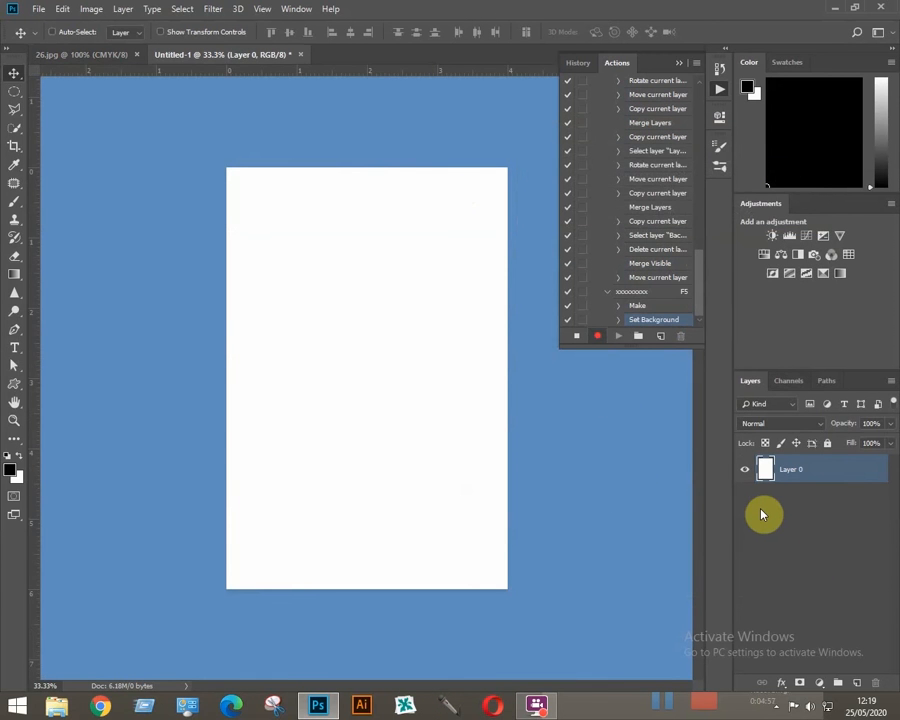
key("ctrl+a")
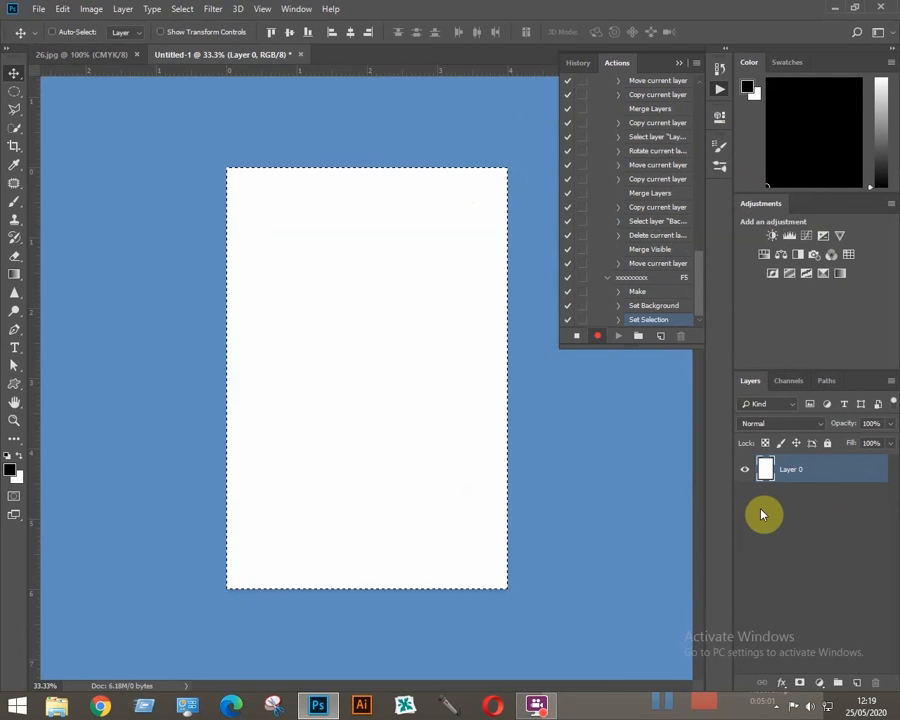
key("Delete")
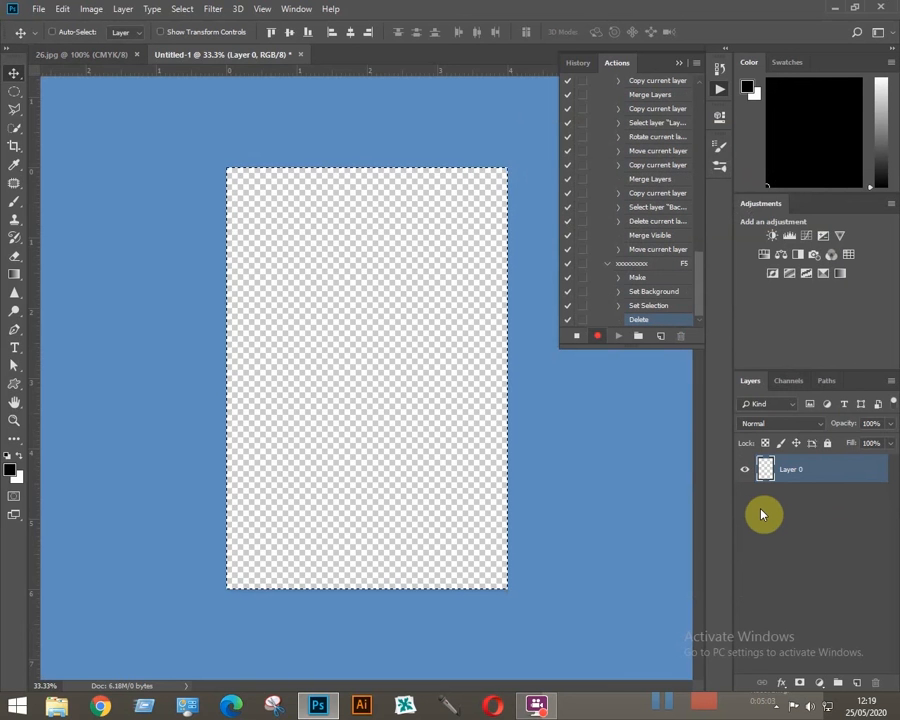
key("ctrl+d")
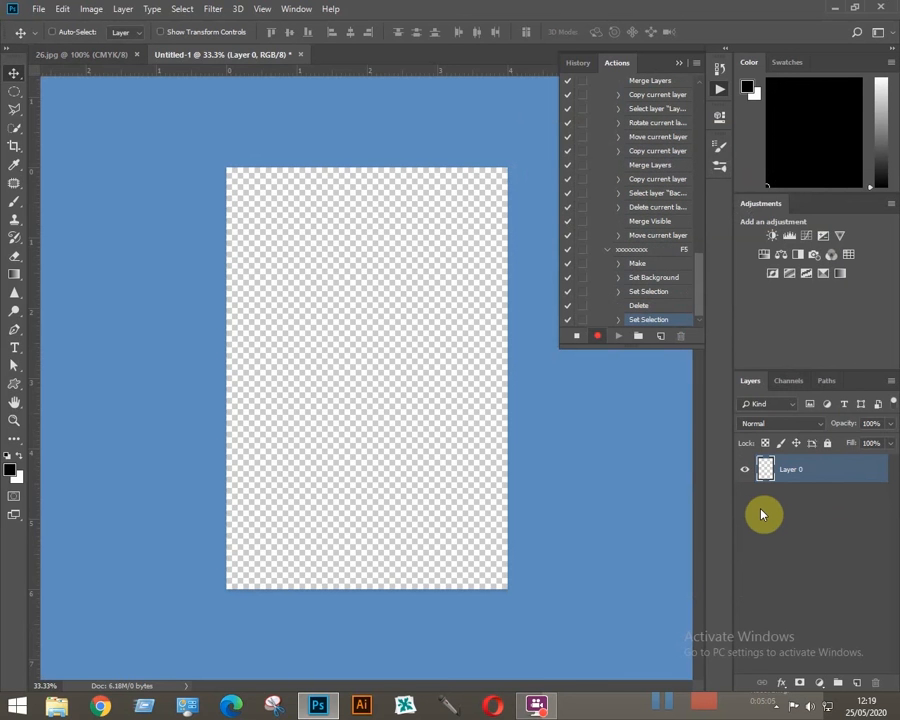
- Copy the whole 26.jpg photo, close its document, and paste it into the blank 4 x 6 page
left_click(80, 54)
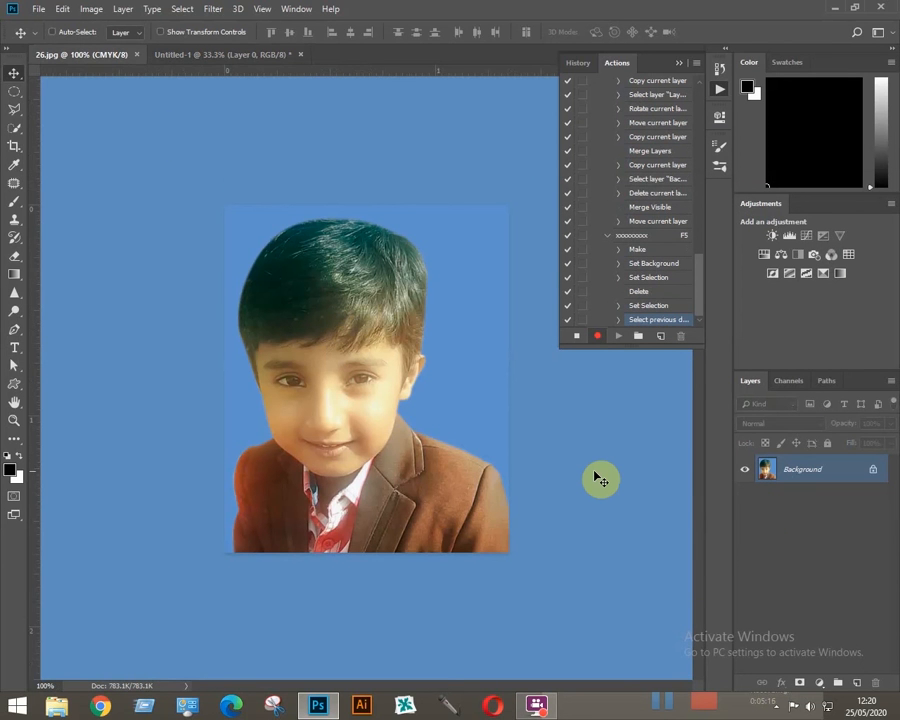
key("ctrl+a")
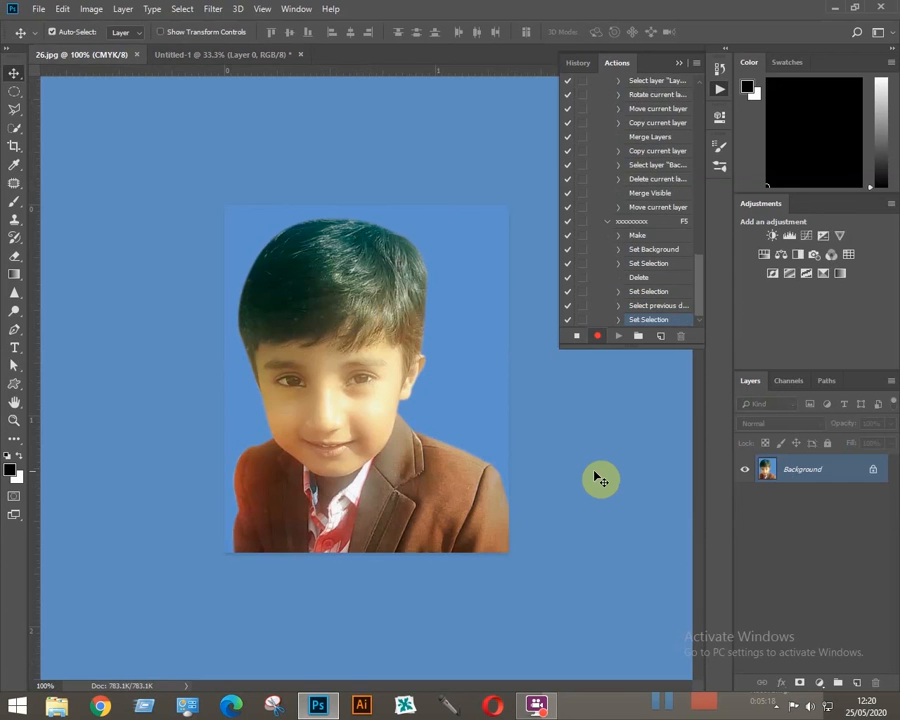
key("ctrl+c")
key("ctrl+w")
key("ctrl+v")
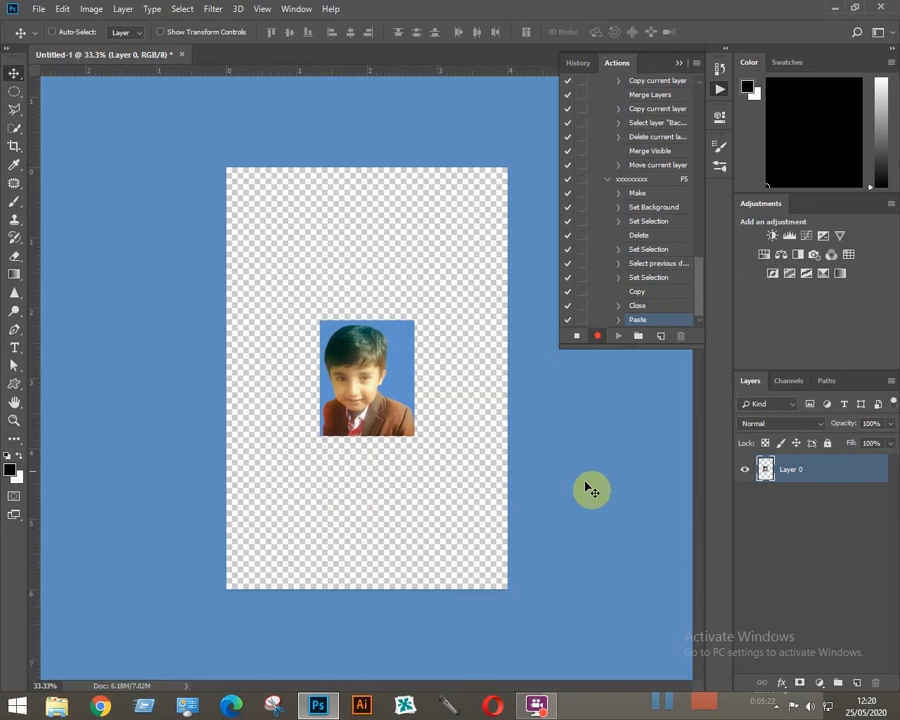
- Rotate the pasted photo 90° counter-clockwise
left_click(63, 9)
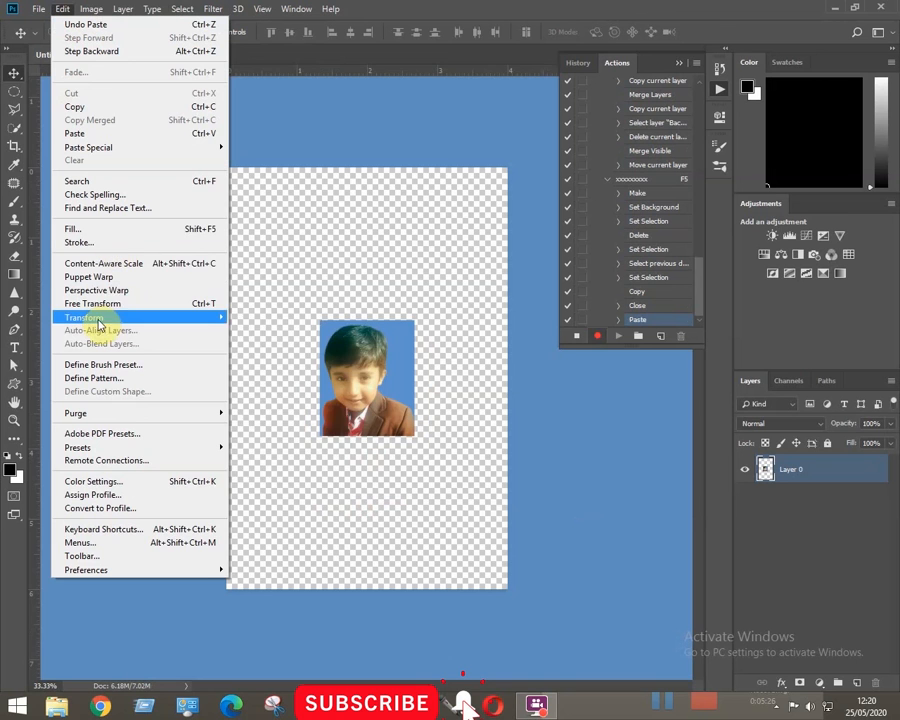
mouse_move(114, 316)
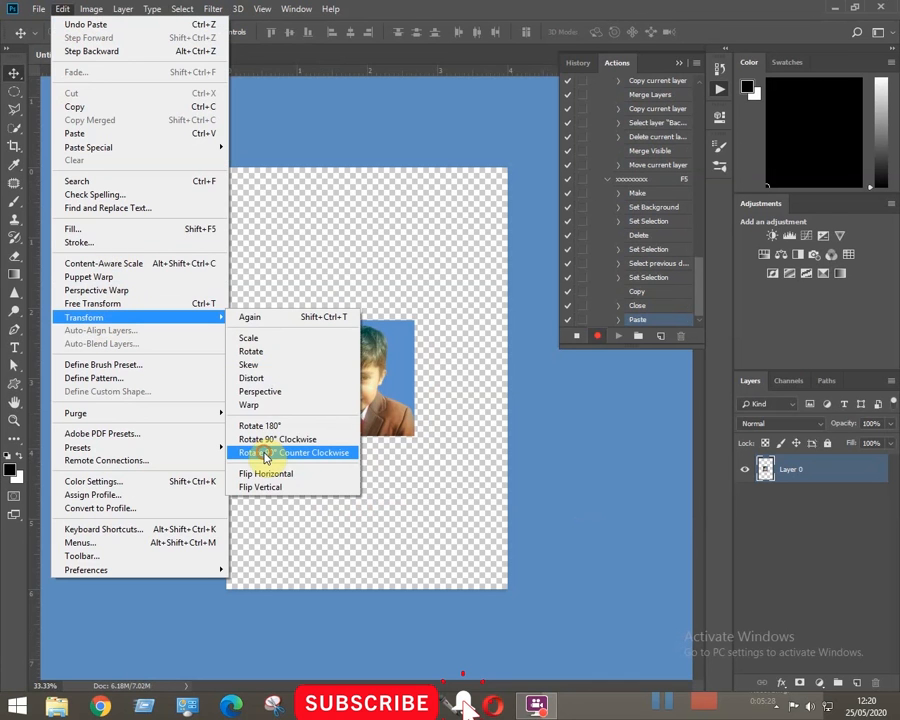
left_click(266, 456)
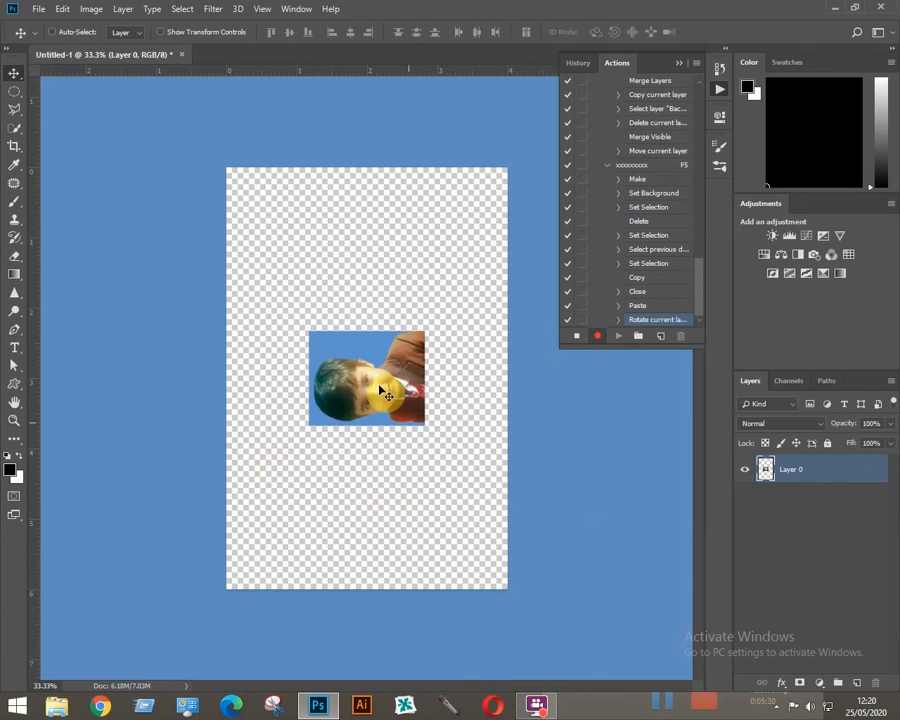
- Arrange two copies of the rotated photo side by side along the page's upper edge and merge them into one layer
left_click_drag(383, 384, 300, 230)
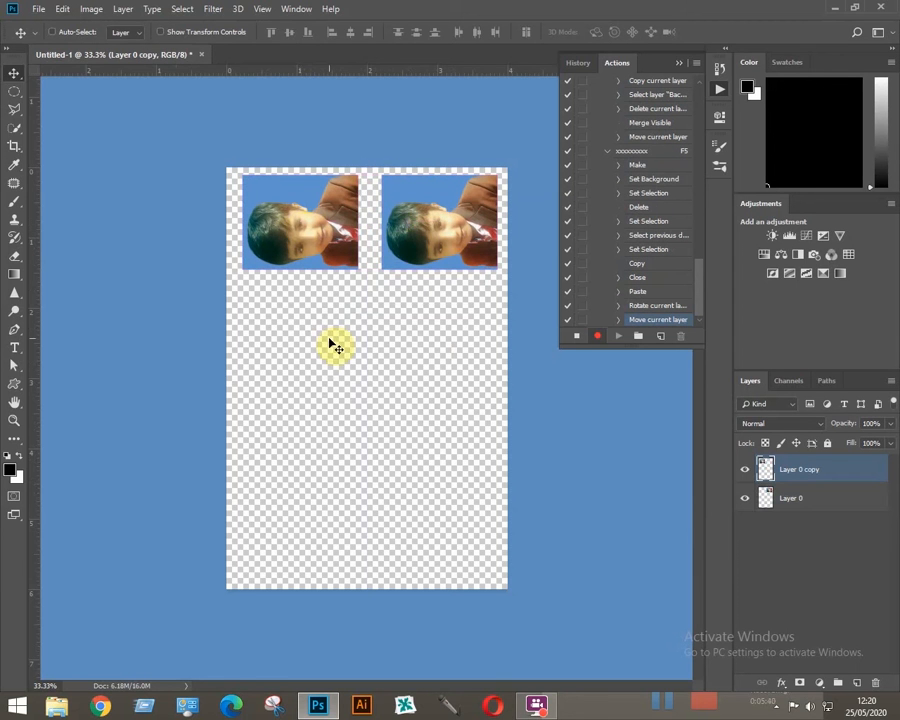
key("ctrl")
key("ctrl+e")
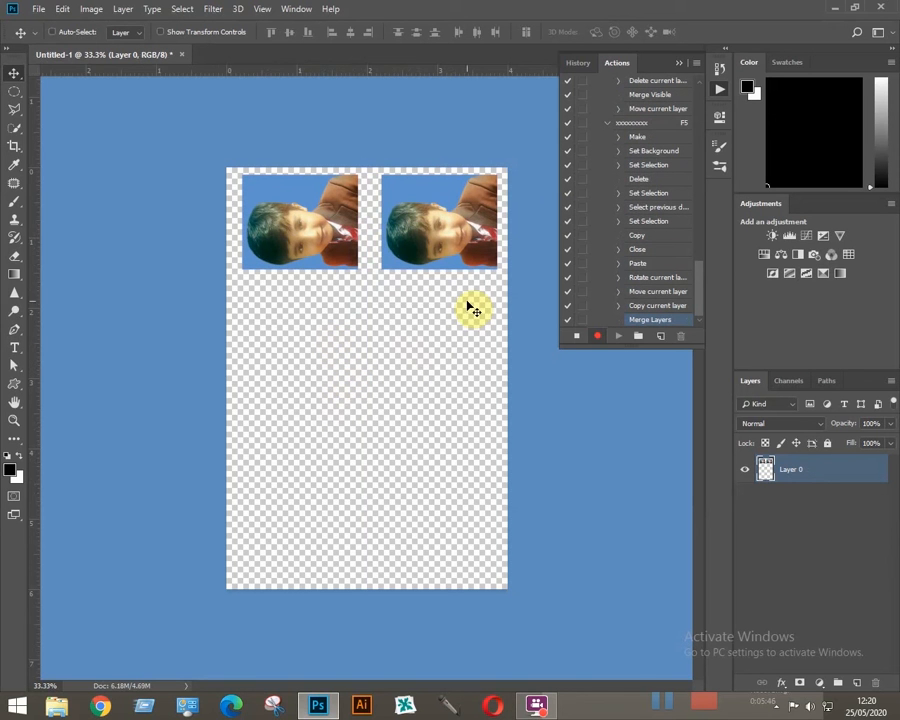
- Duplicate the merged row of two photos directly below the first row, nudging the copy up to leave a narrow gap
left_click_drag(428, 237, 436, 344)
key("Up")
key("Up")
key("Up")
key("Up")
key("Up")
key("Up")
key("Up")
key("Up")
key("Up")
key("Up")
key("Up")
key("Up")
key("Up")
key("Up")
key("Up")
key("Up")
key("Up")
key("Up")
key("Up")
key("Up")
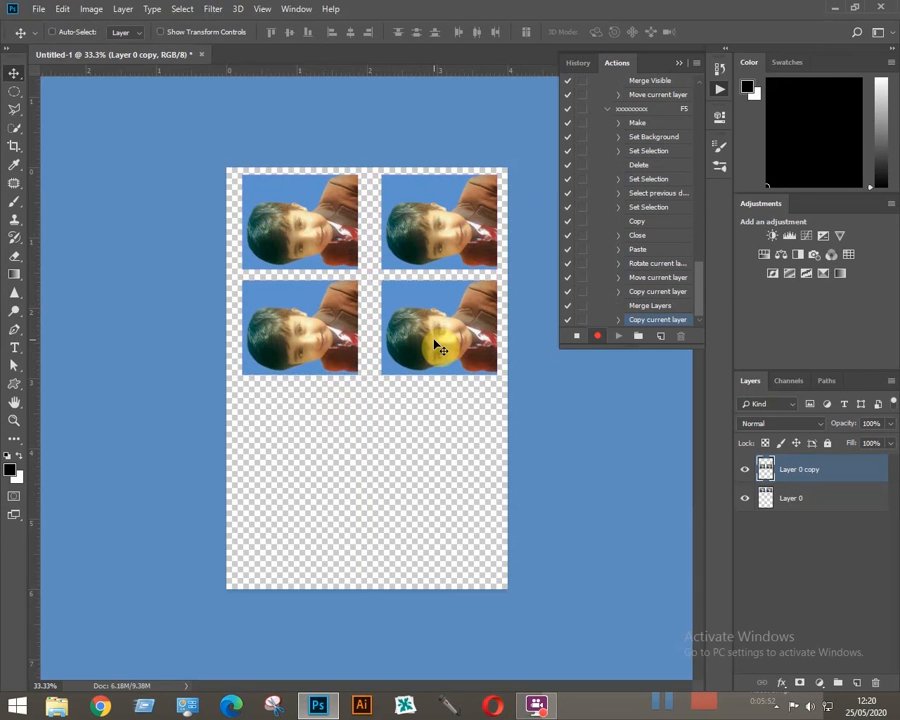
key("Up")
key("Up")
key("Up")
key("Up")
key("Up")
key("Up")
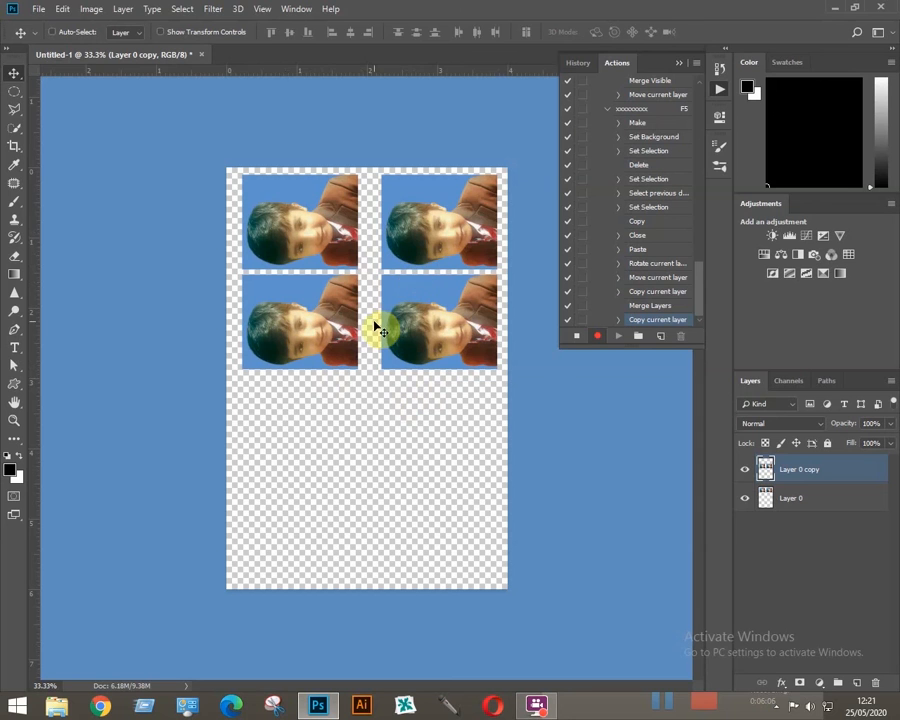
- Stop recording the action, review its recorded commands, and collapse the Actions list
left_click(576, 340)
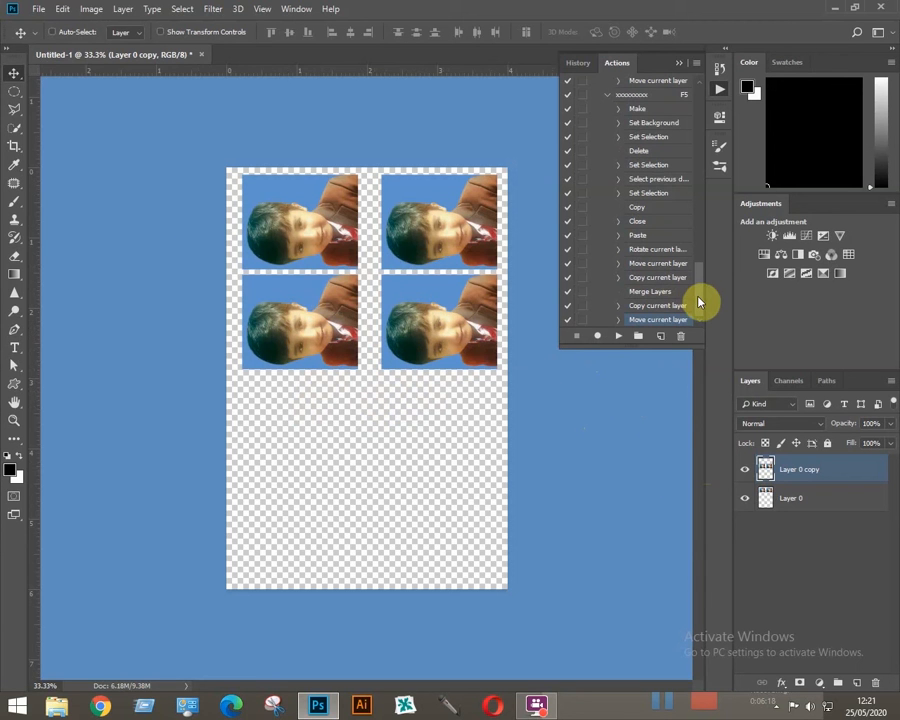
scroll(700, 290, "up", 3)
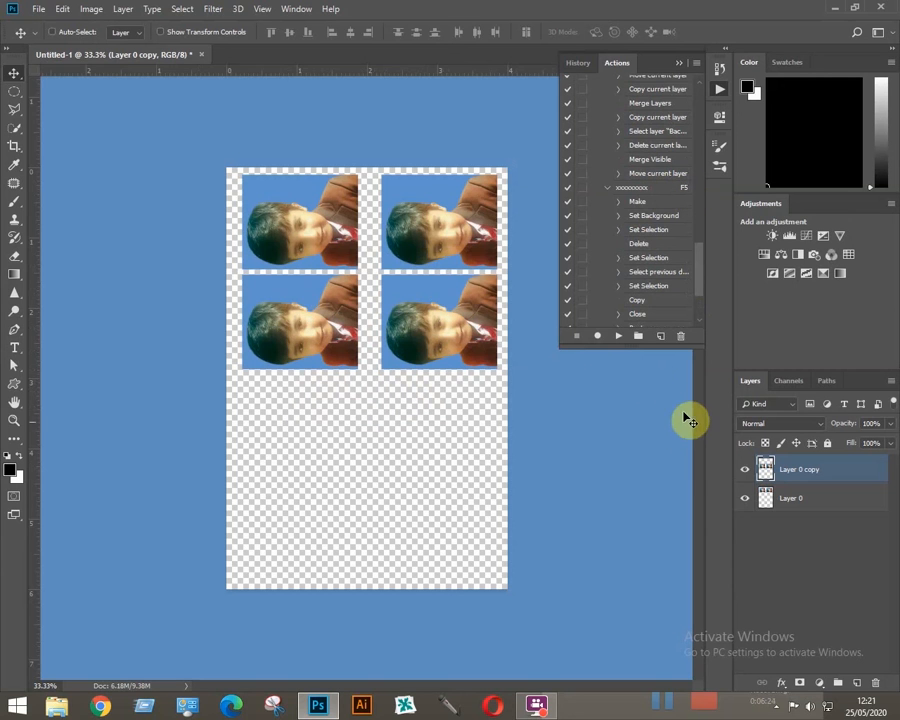
left_click(679, 63)
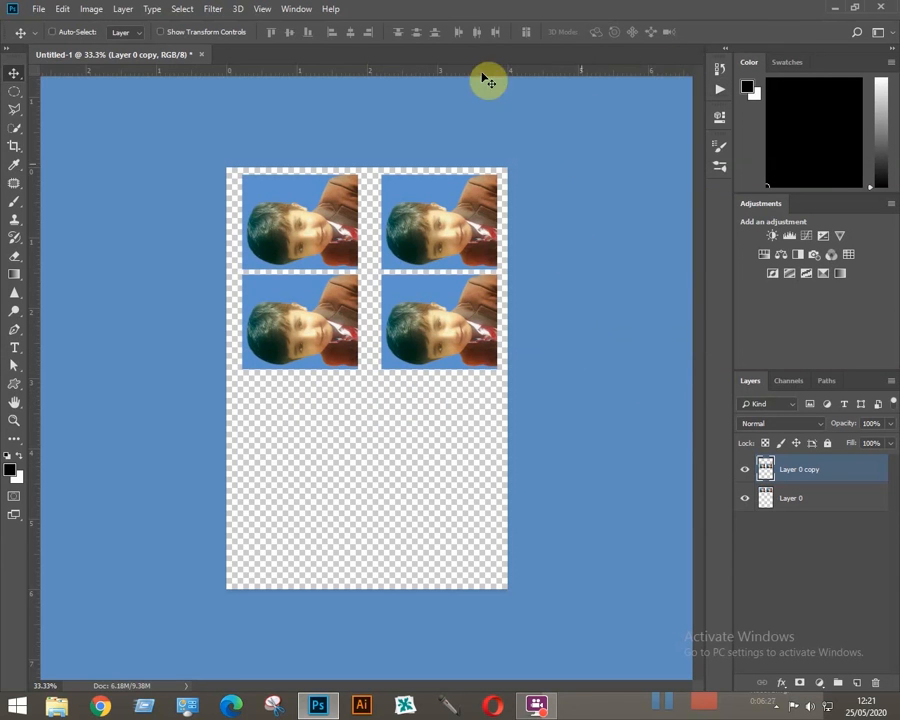
- Close the untitled photo sheet without saving it and reopen 26.jpg from the photoshop pictures folder
left_click(201, 54)
left_click(460, 263)
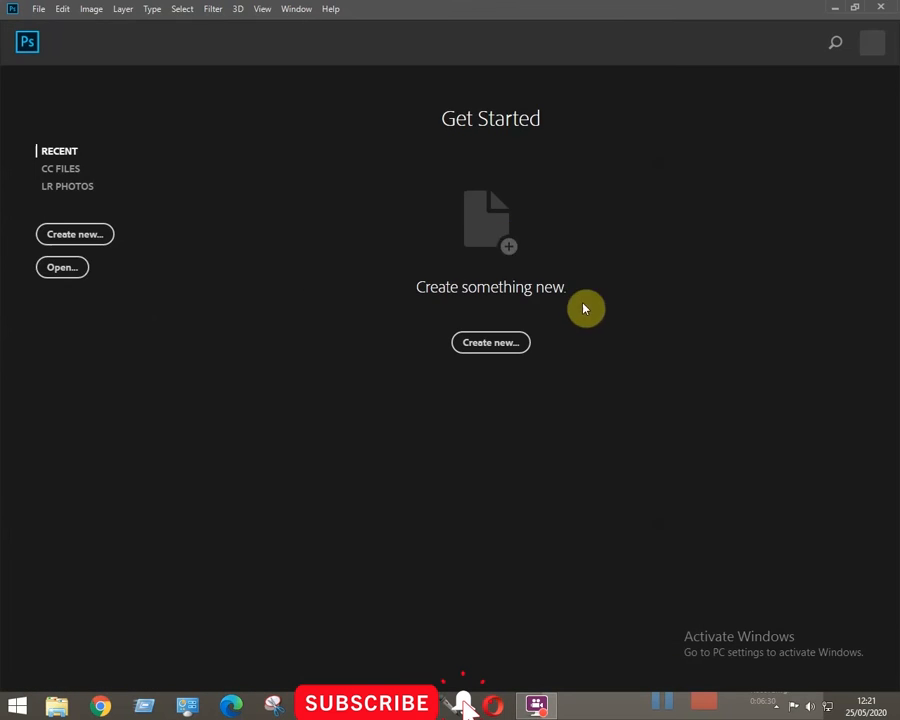
left_click(76, 272)
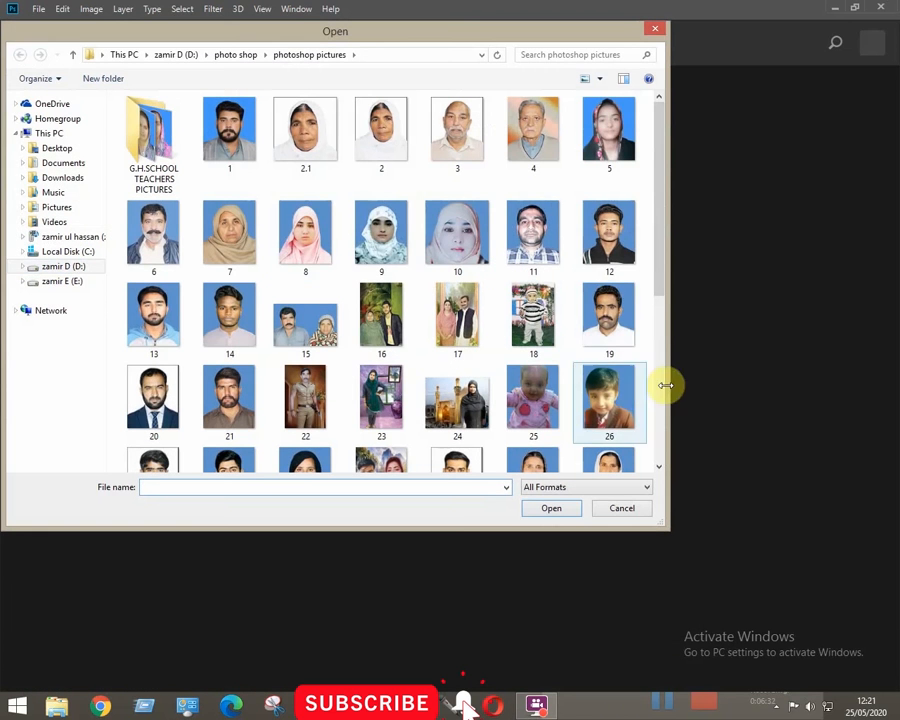
double_click(608, 400)
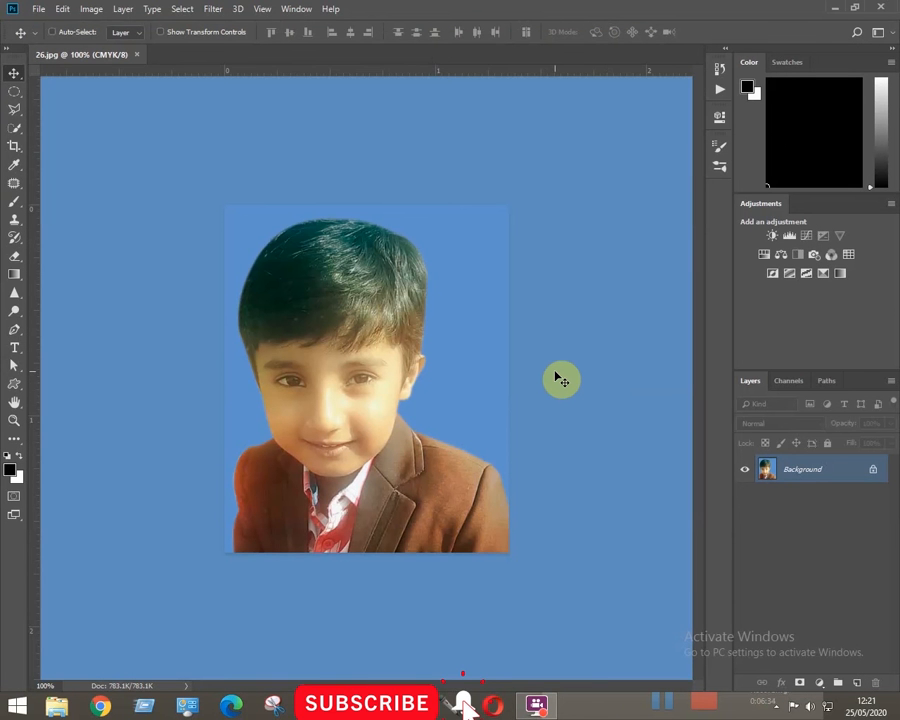